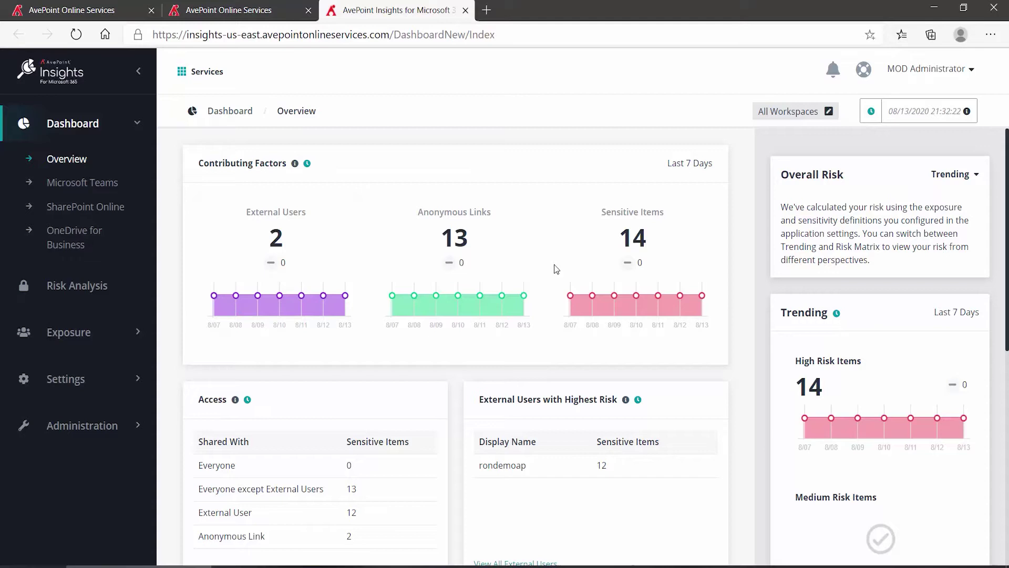
pyautogui.scroll(-6, 556, 269)
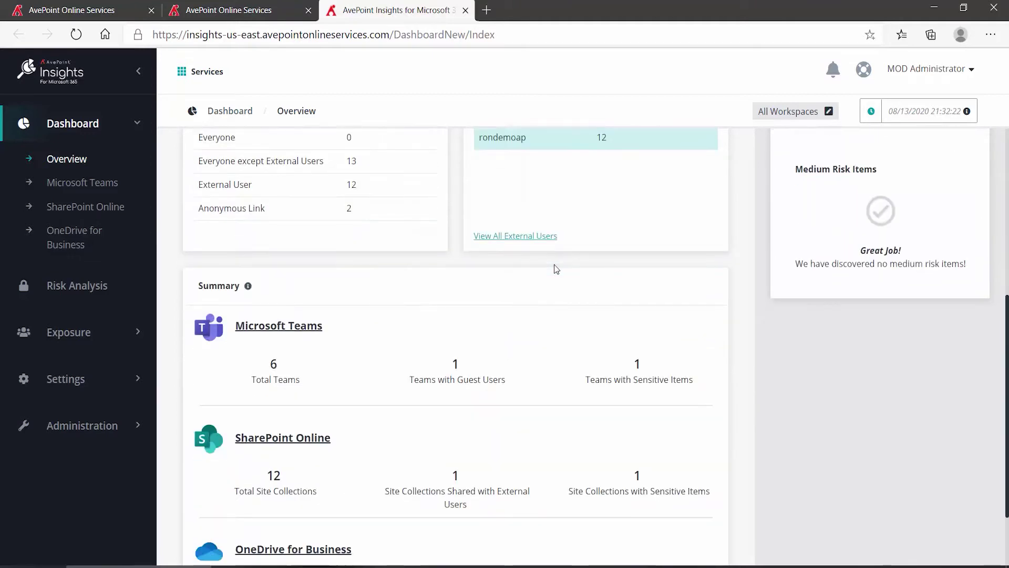
pyautogui.scroll(-2, 556, 269)
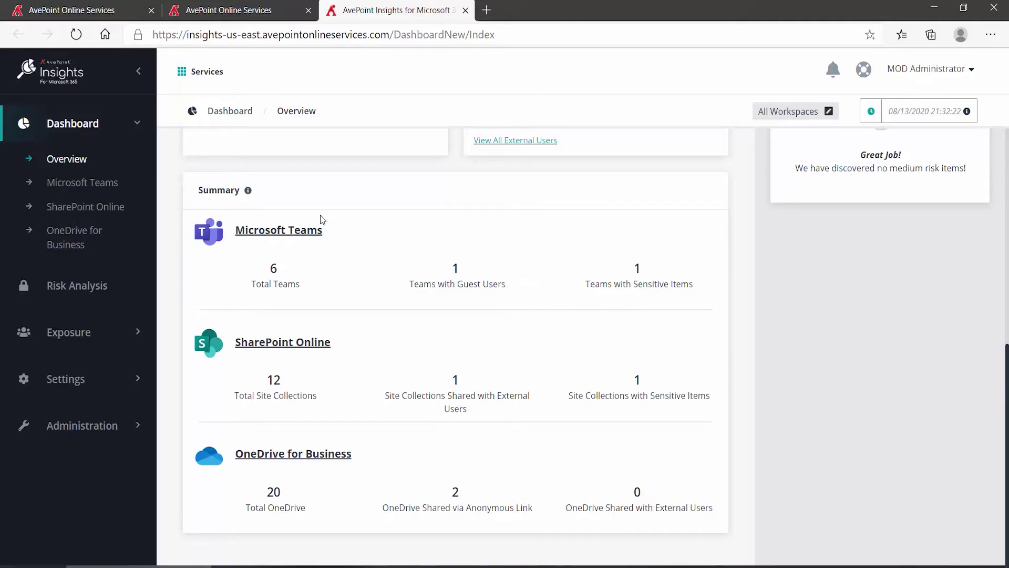
# Open the Microsoft Teams dashboard from the Summary and scroll down to Teams with Highest Risk
pyautogui.click(298, 238)
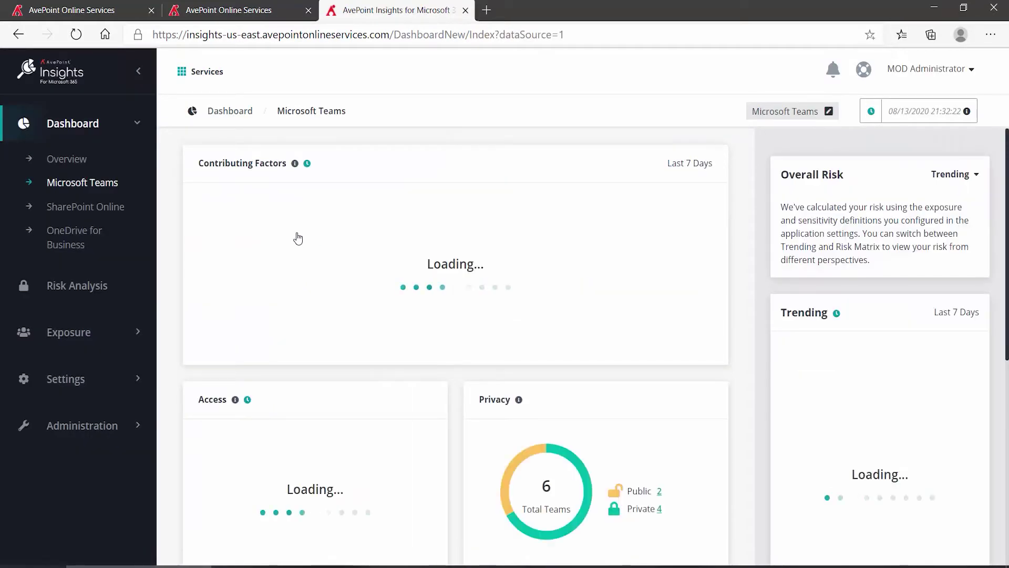
pyautogui.scroll(-3, 418, 240)
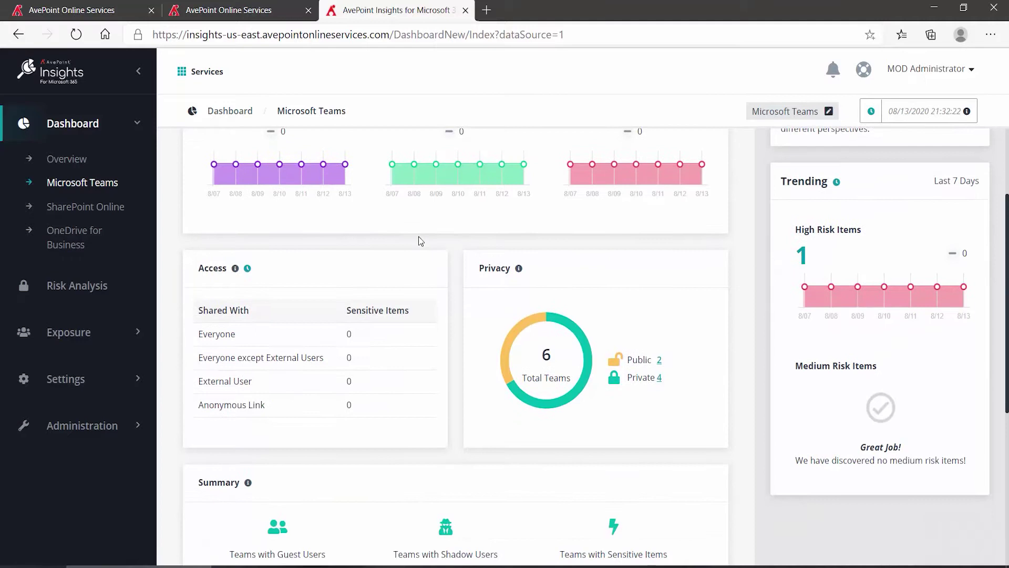
pyautogui.scroll(-5, 419, 238)
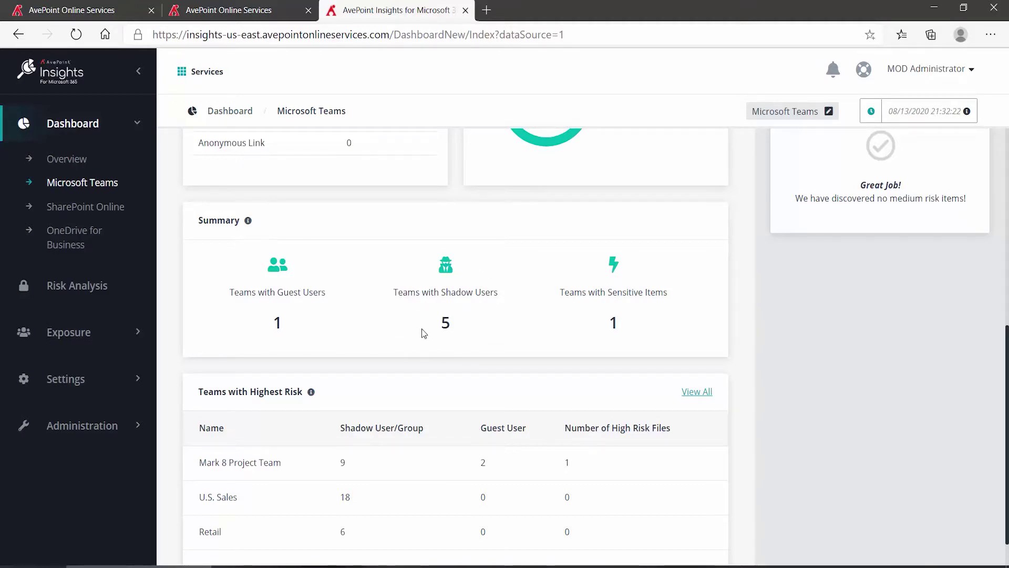
pyautogui.scroll(-1, 421, 329)
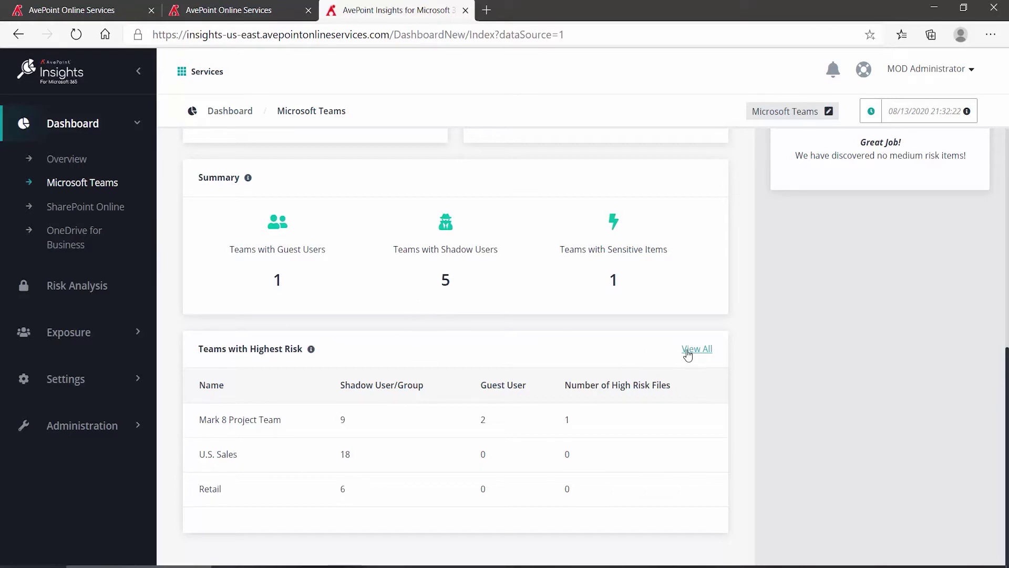
# Use View All on the Teams with Highest Risk card to see every team ranked by risk
pyautogui.click(688, 354)
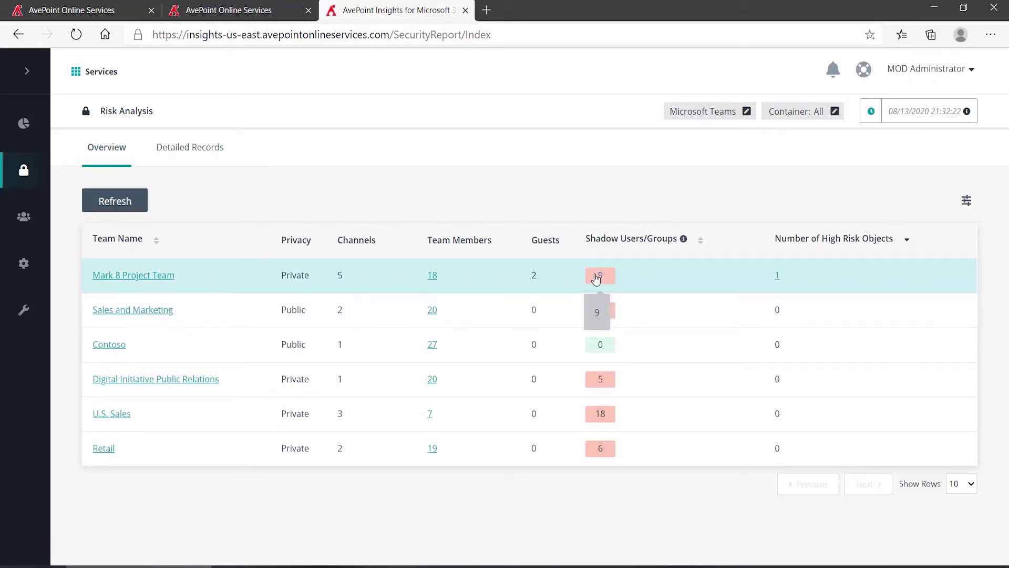
# List the Mark 8 Project Team's 9 shadow users/groups in the side panel
pyautogui.click(596, 278)
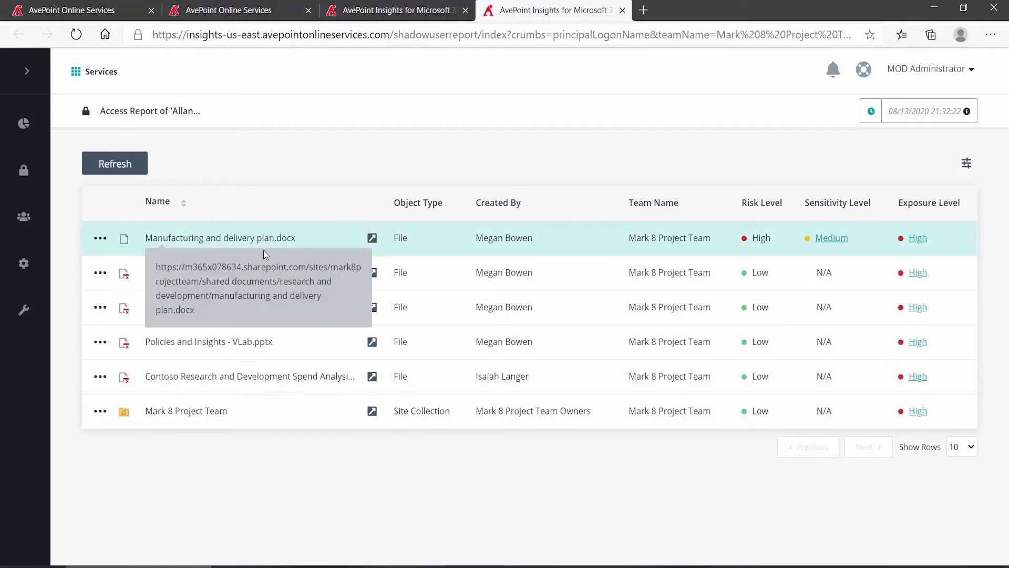
pyautogui.moveTo(223, 242)
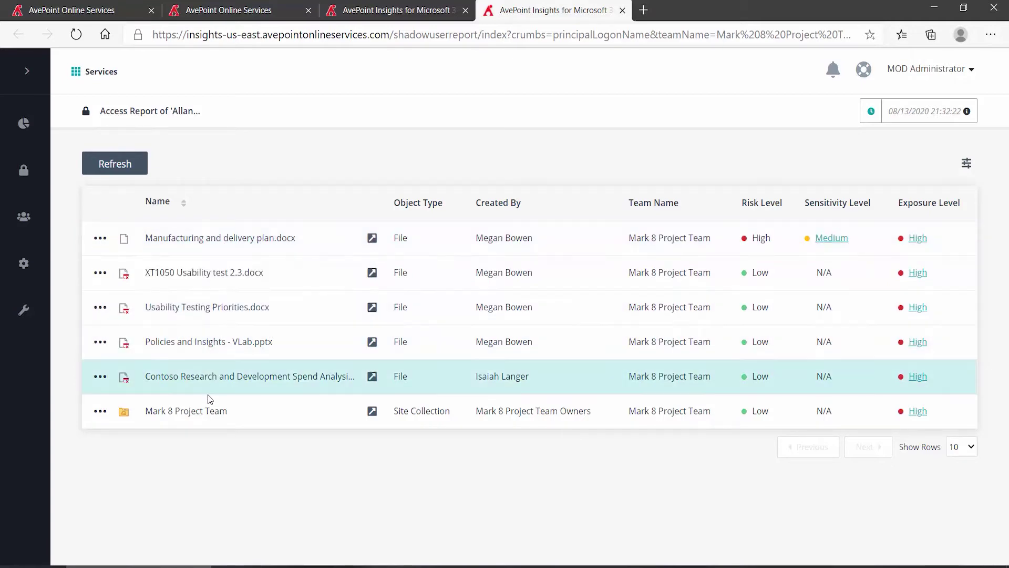
pyautogui.moveTo(183, 414)
pyautogui.click(95, 239)
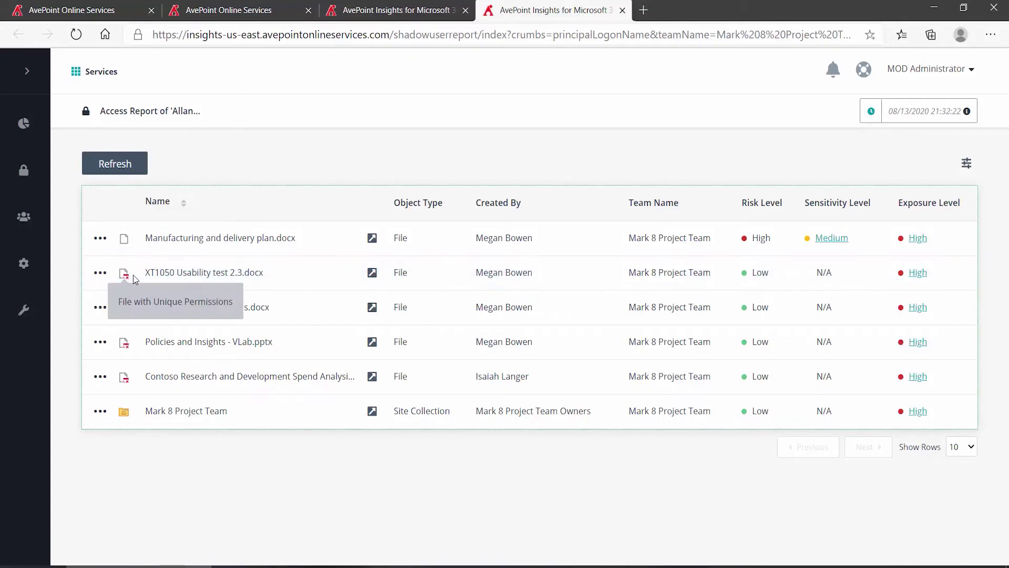
pyautogui.click(100, 273)
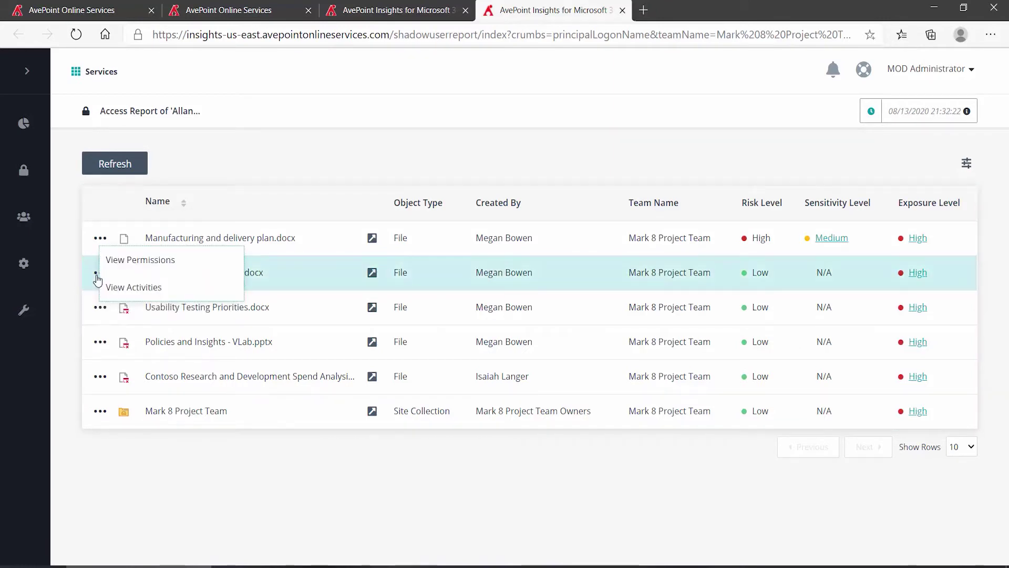
pyautogui.click(135, 288)
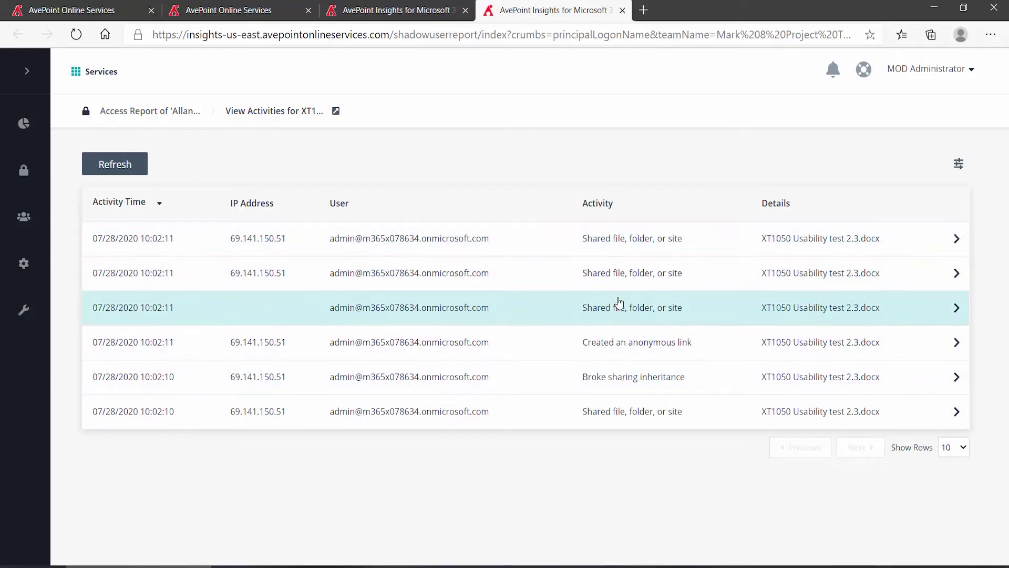
pyautogui.click(158, 109)
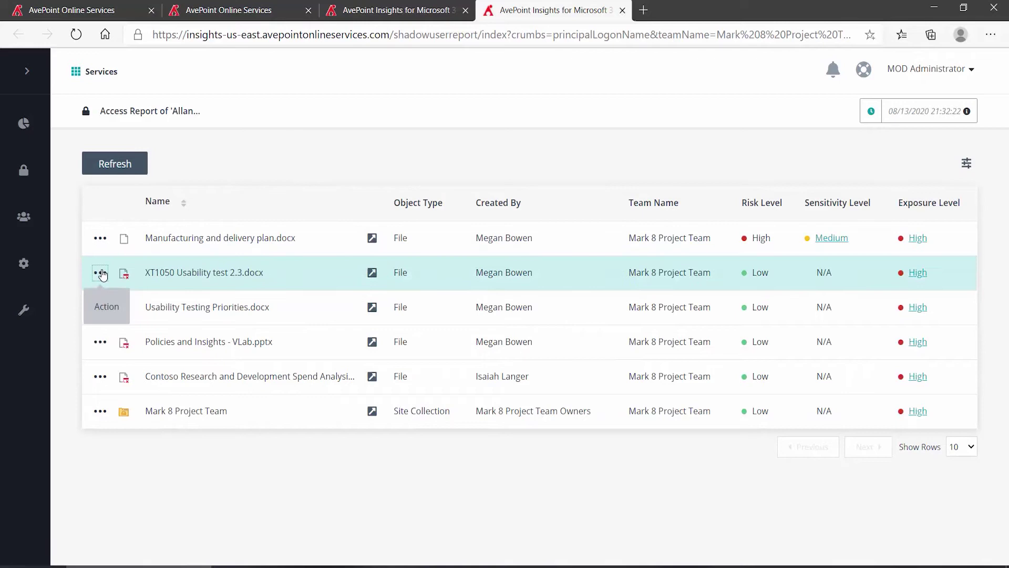
pyautogui.click(100, 273)
pyautogui.click(135, 263)
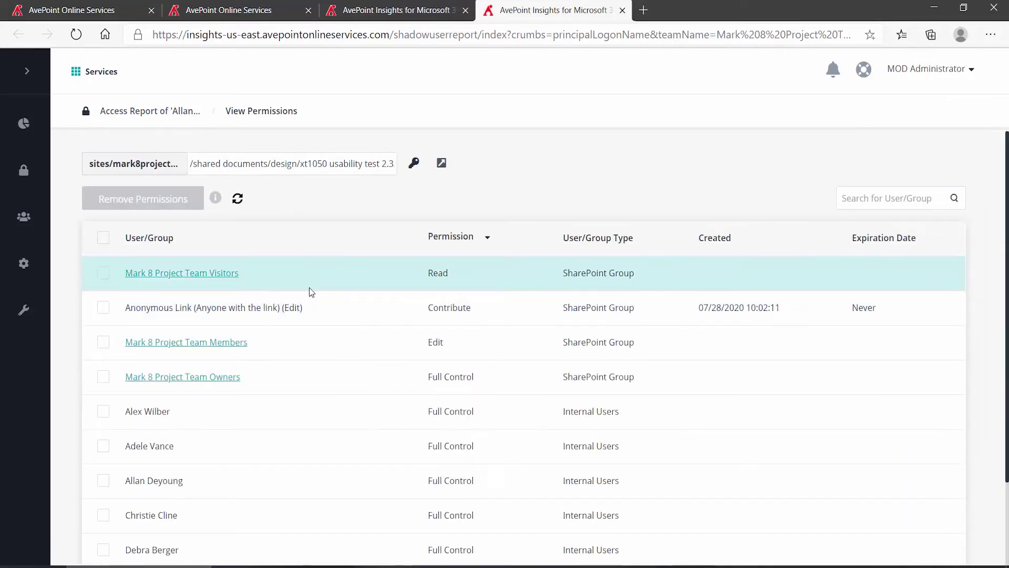
pyautogui.scroll(-2, 234, 367)
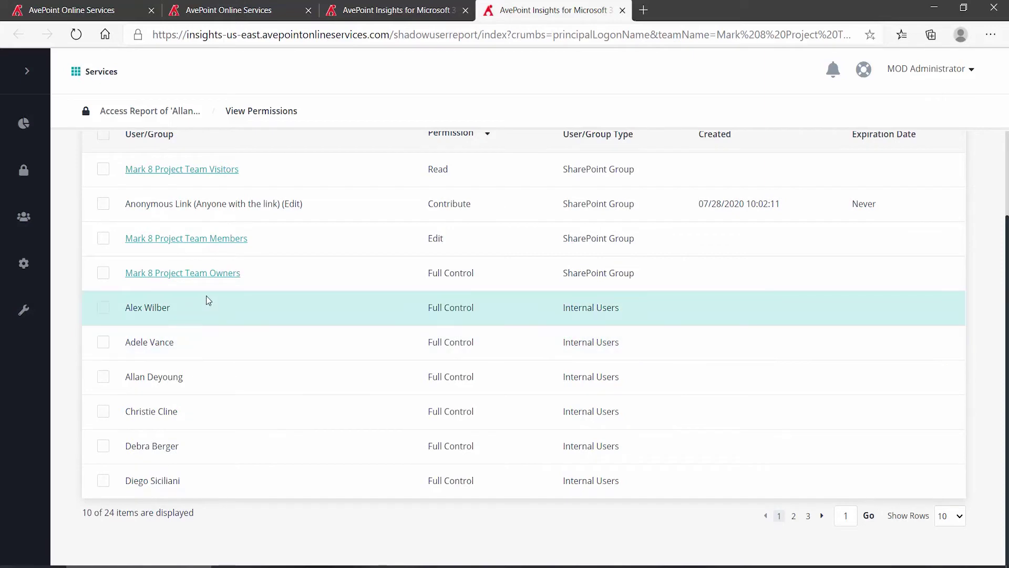
pyautogui.click(155, 112)
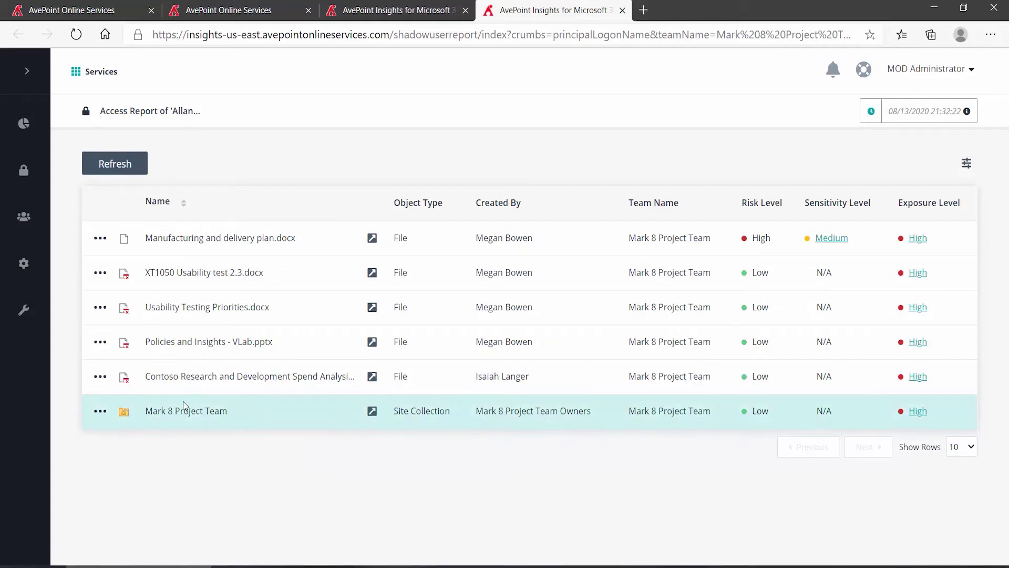
# Open View Permissions for the Mark 8 Project Team site collection
pyautogui.click(98, 412)
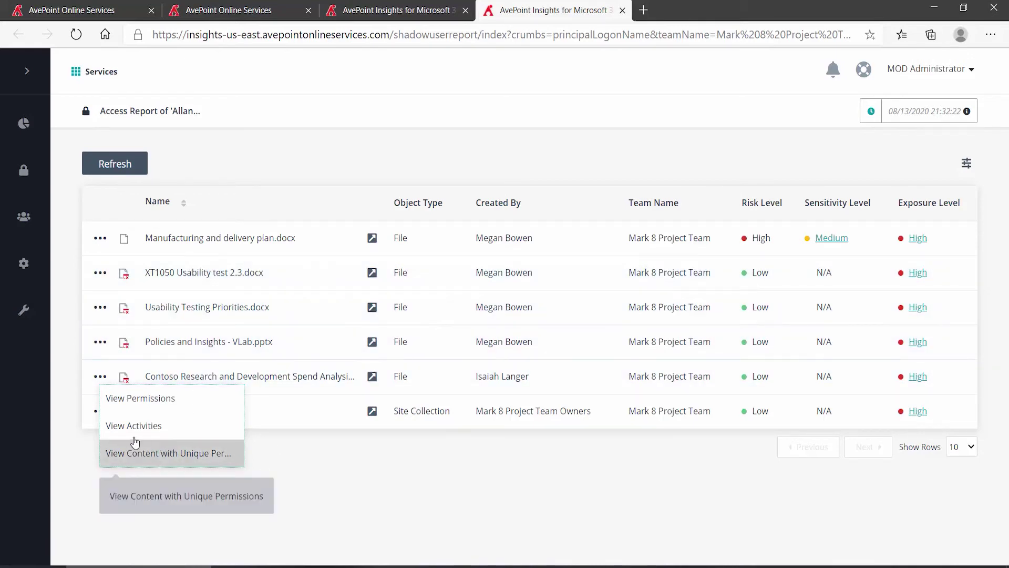
pyautogui.click(141, 398)
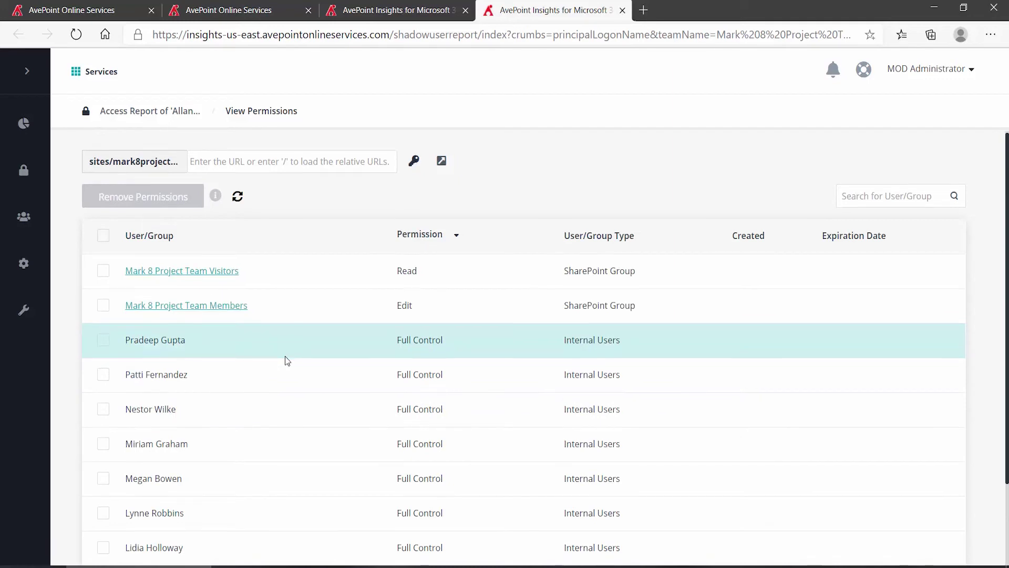
pyautogui.scroll(-2, 285, 358)
# Show 50 rows so all 23 entries fit, and tick the shadow user's entry
pyautogui.click(950, 515)
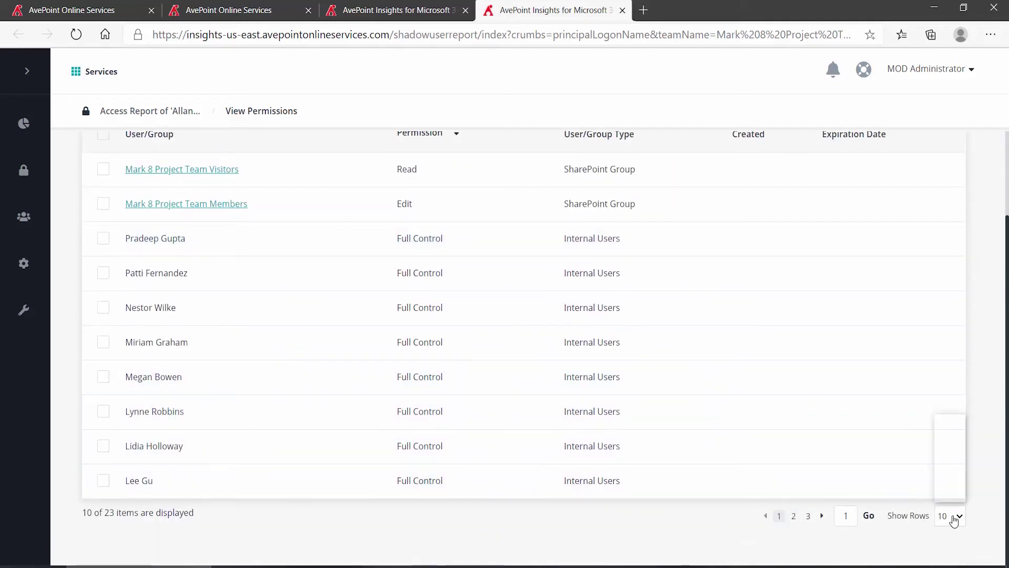
pyautogui.click(946, 470)
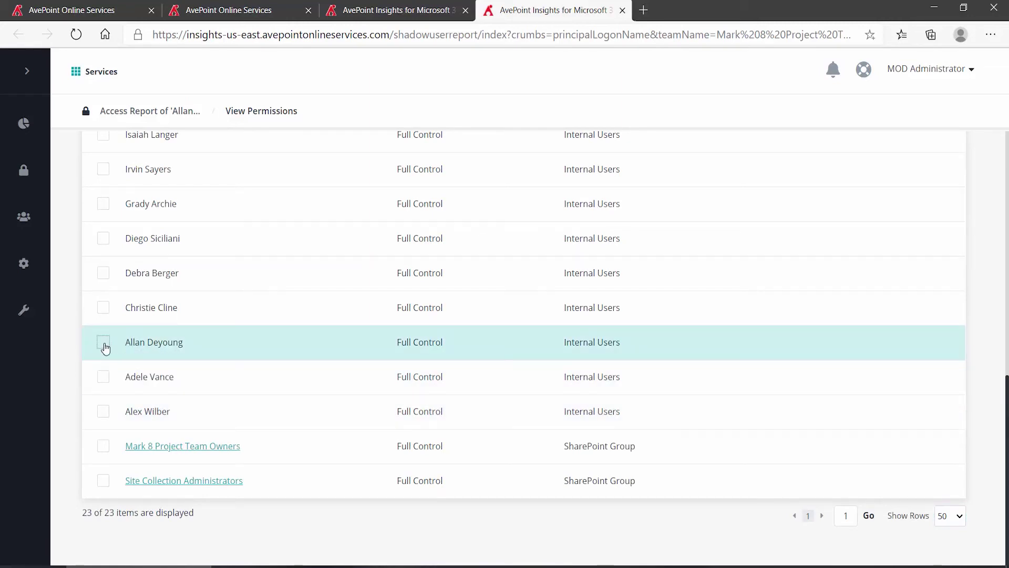
pyautogui.click(104, 342)
pyautogui.scroll(2, 185, 354)
pyautogui.scroll(7, 185, 356)
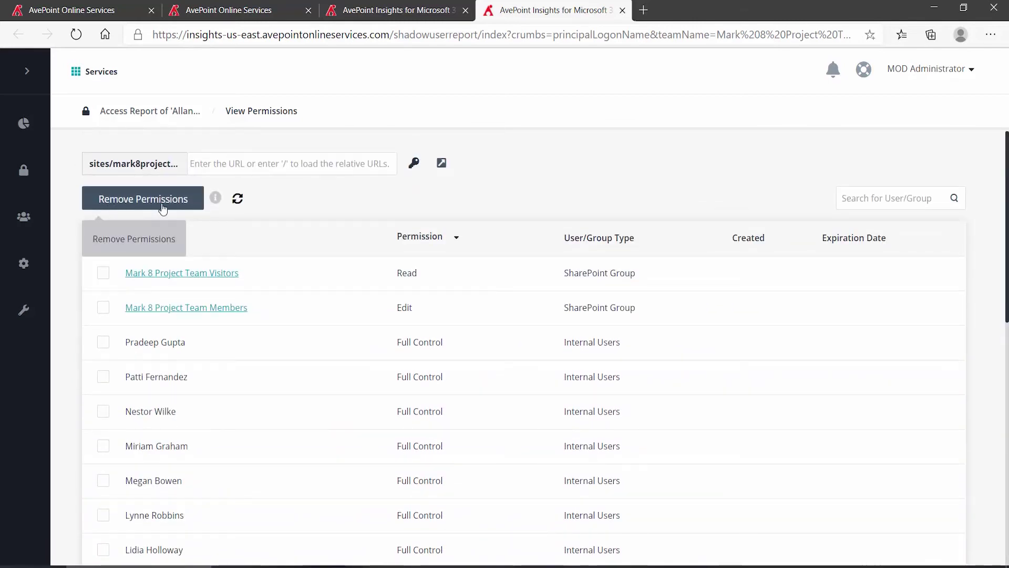
# Start Remove Permissions for the ticked shadow user on the site collection
pyautogui.click(144, 209)
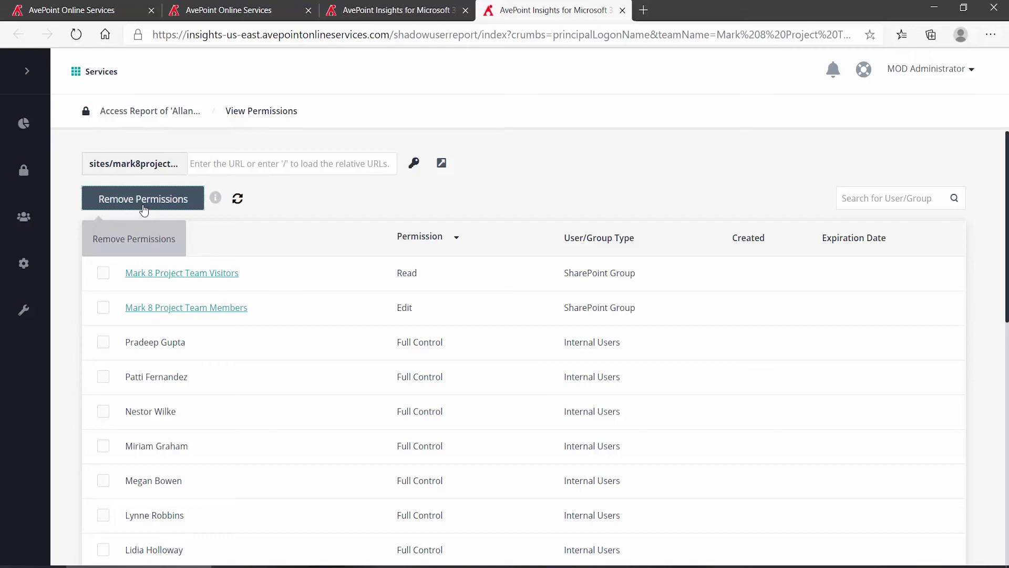
pyautogui.click(144, 204)
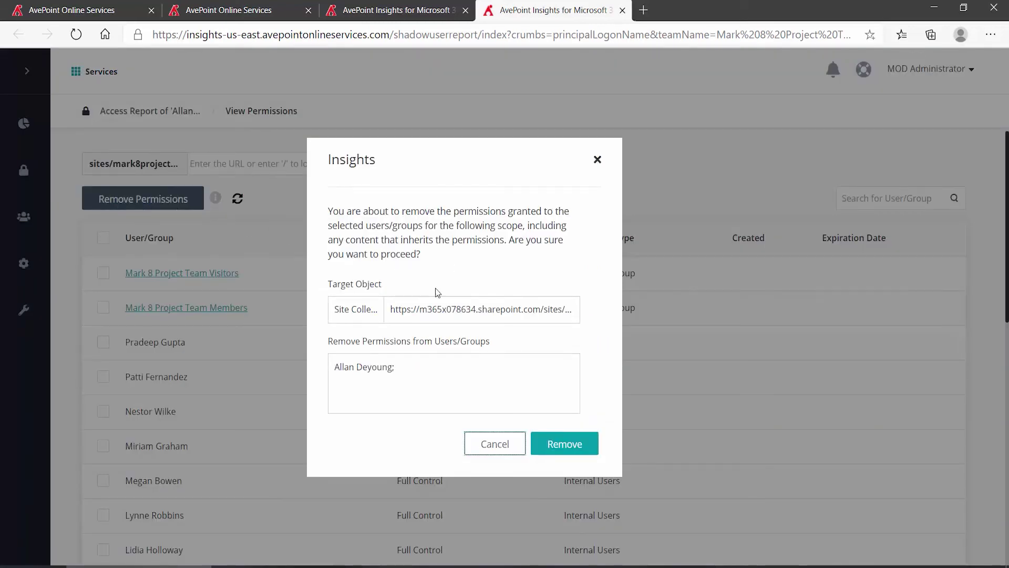
# Confirm the removal and verify the site collection now lists 22 permission entries
pyautogui.click(564, 444)
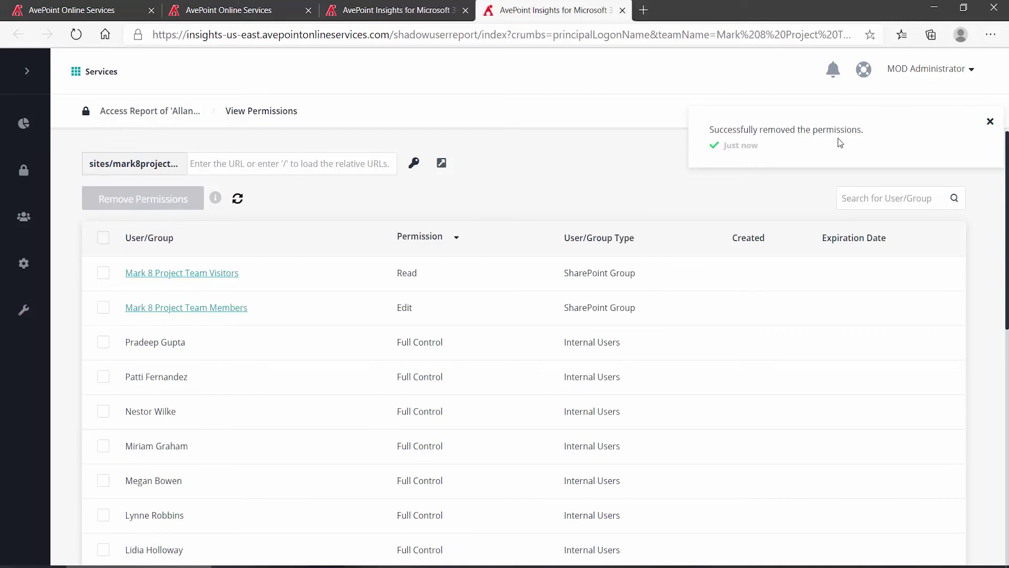
pyautogui.scroll(-9, 298, 276)
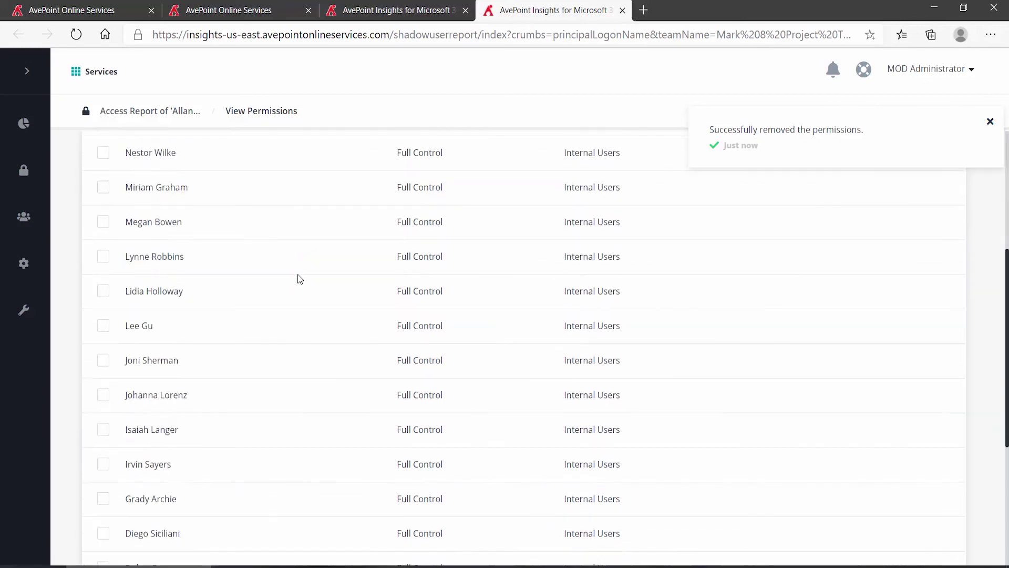
pyautogui.scroll(-2, 300, 278)
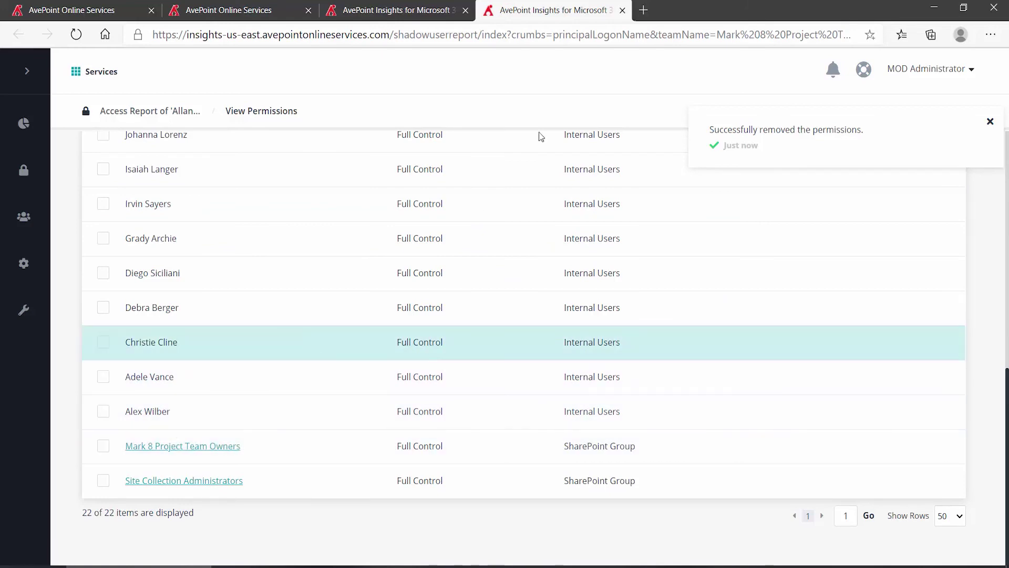
# Close the access report tab and the Shadow Users/Groups side panel
pyautogui.click(622, 11)
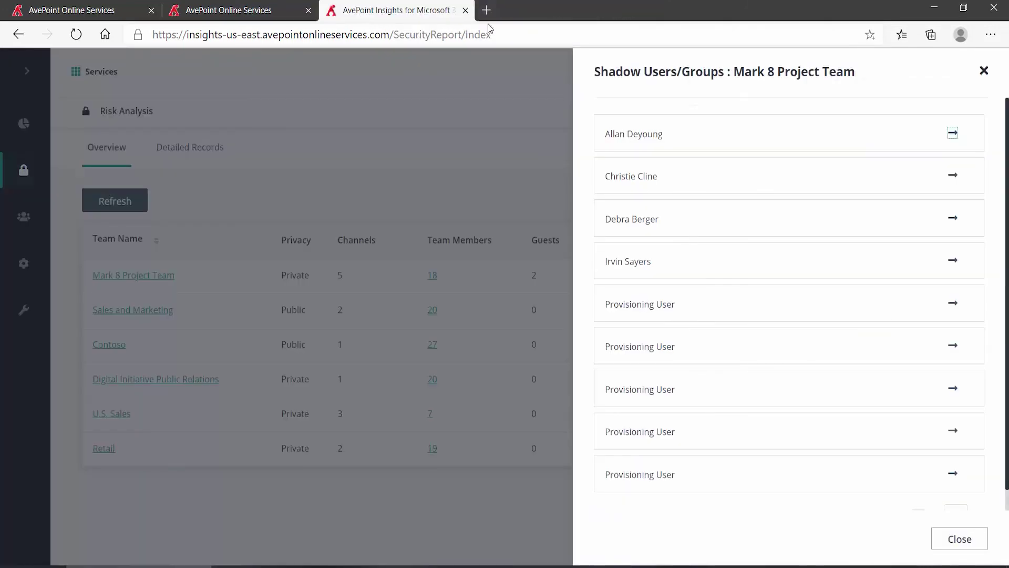
pyautogui.click(984, 71)
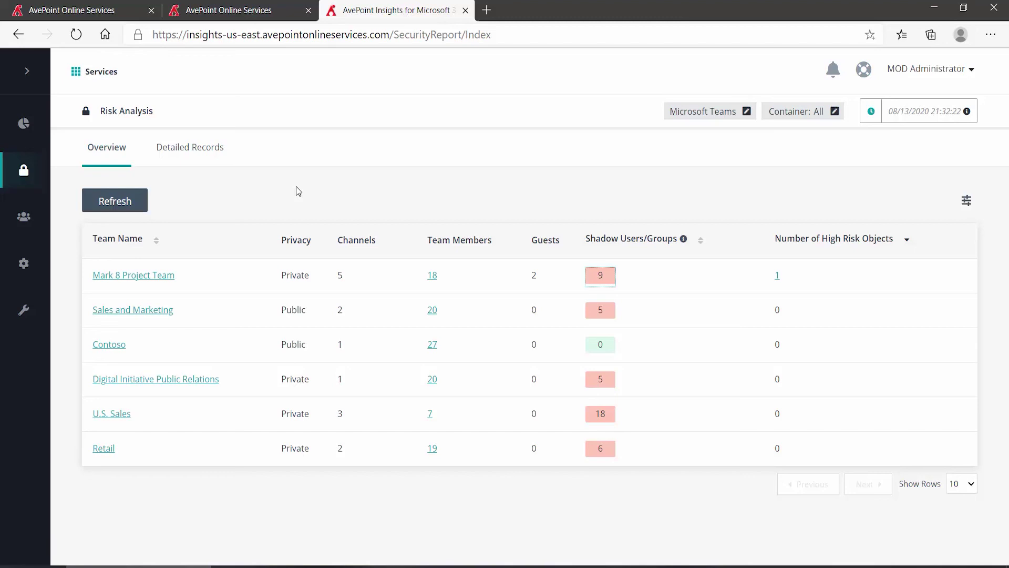
pyautogui.moveTo(24, 123)
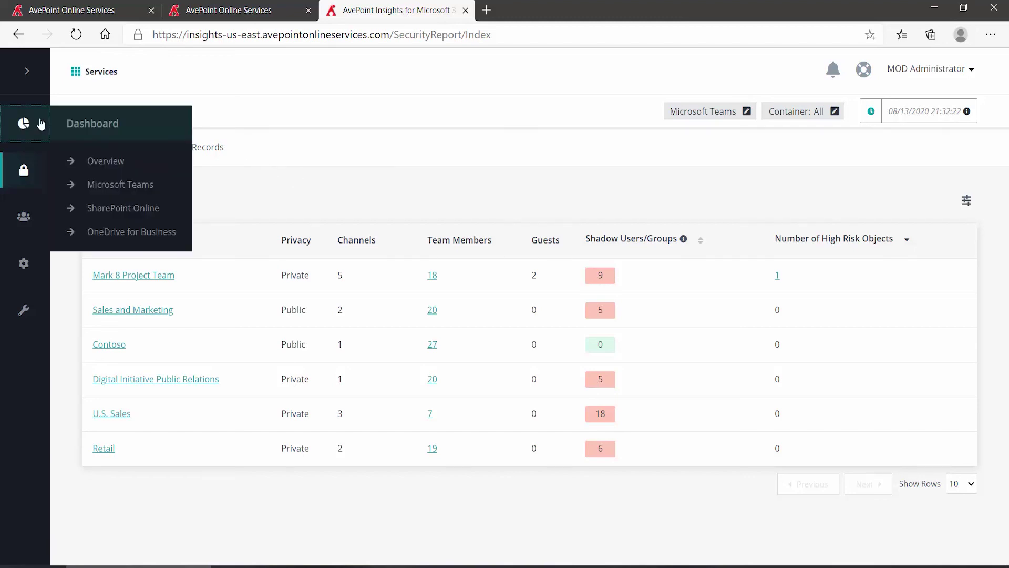